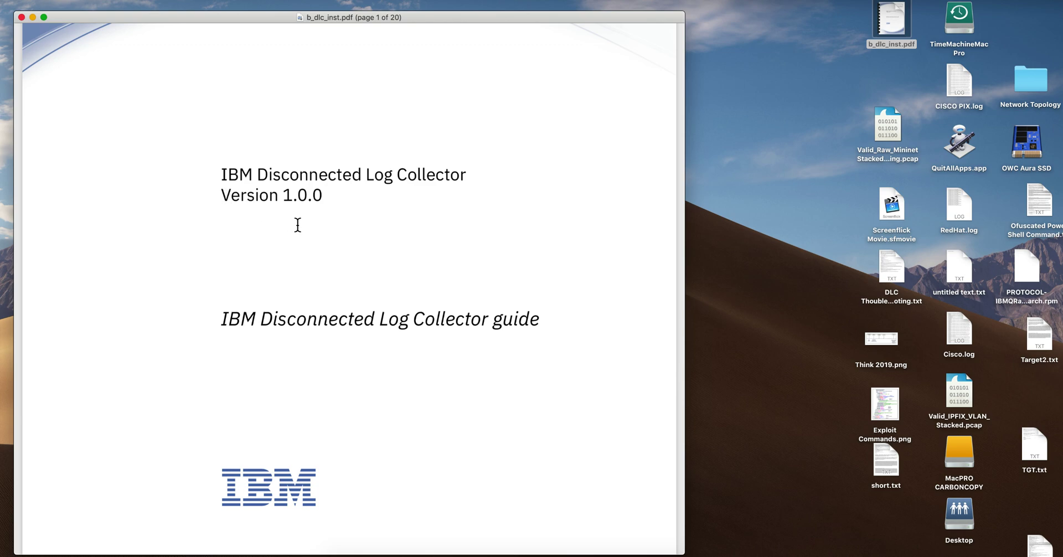
Scroll the guide to page 6, showing the yum install and systemctl status dlc commands.
scroll(332, 356, up, 5)
scroll(331, 356, down, 15)
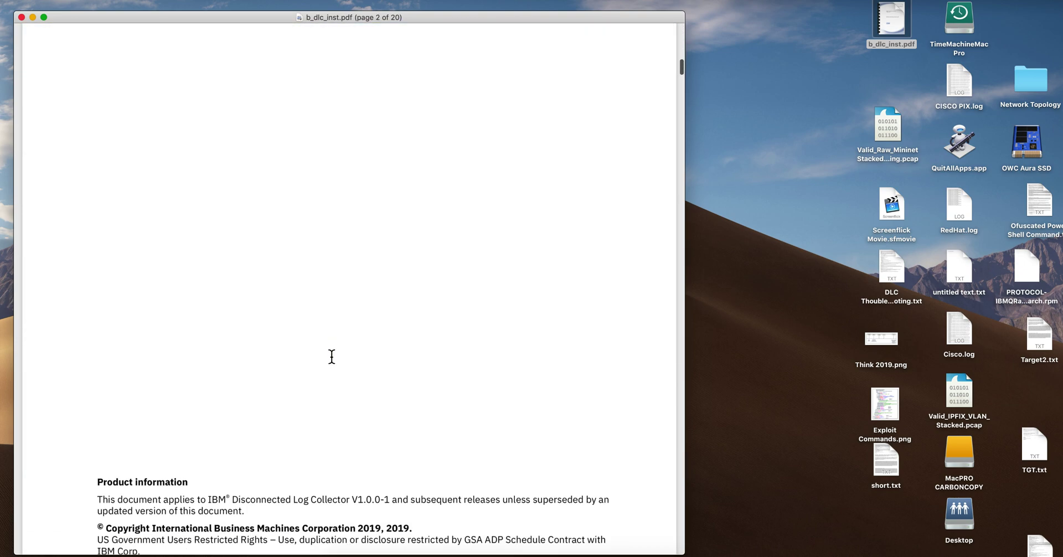
scroll(331, 357, down, 8)
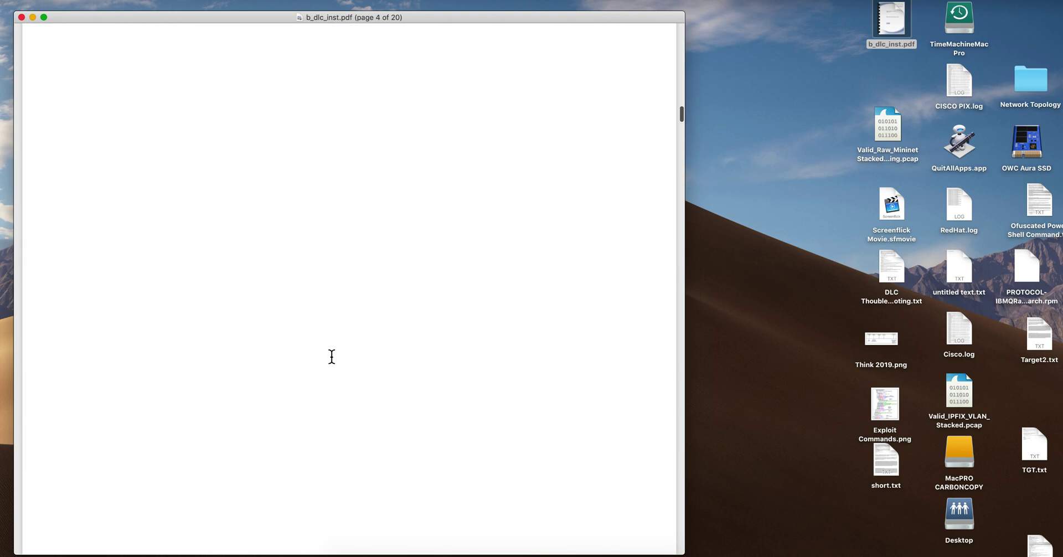
scroll(332, 357, down, 8)
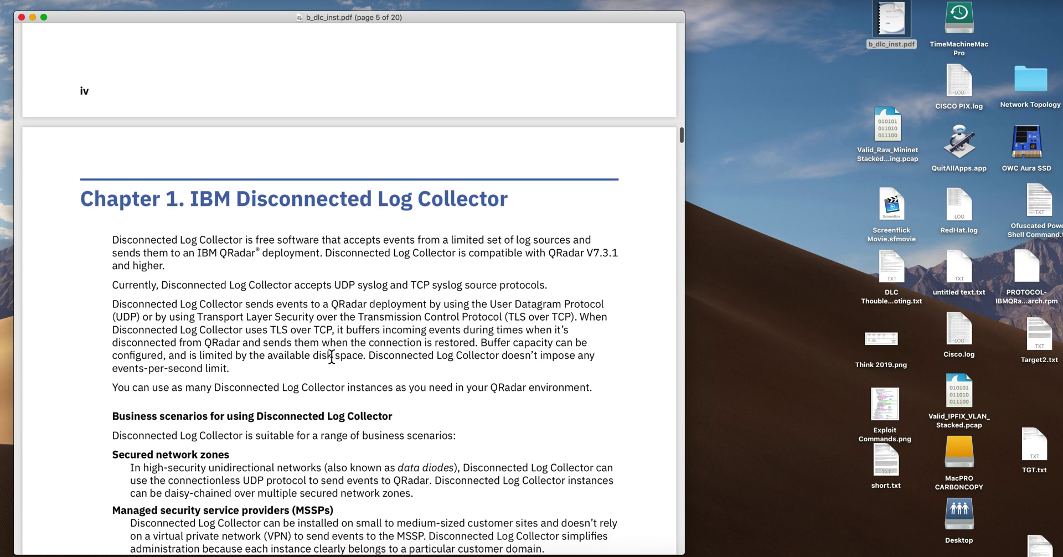
scroll(332, 356, down, 10)
scroll(331, 358, down, 10)
scroll(331, 357, down, 3)
scroll(331, 357, down, 1)
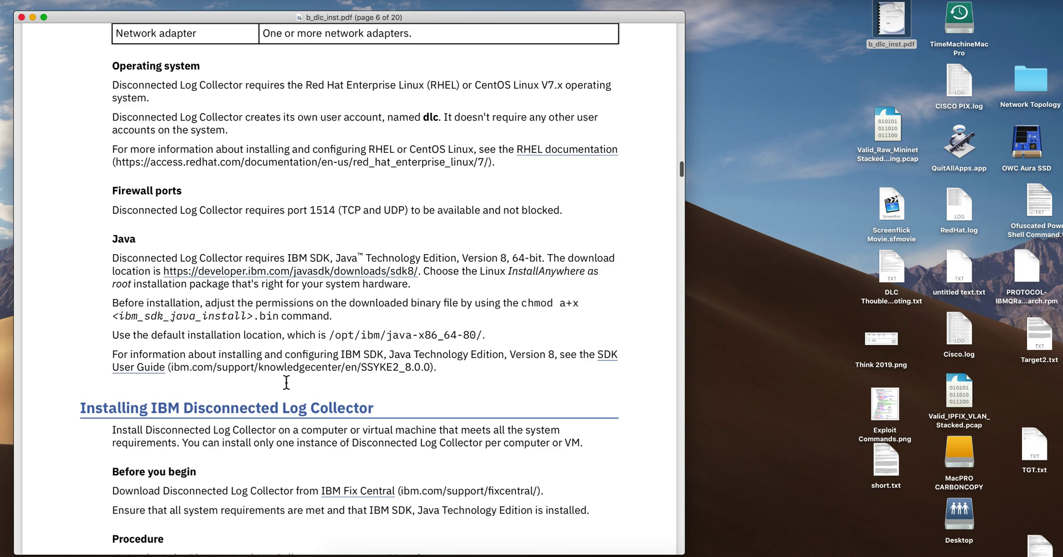
scroll(299, 379, down, 7)
scroll(300, 379, down, 7)
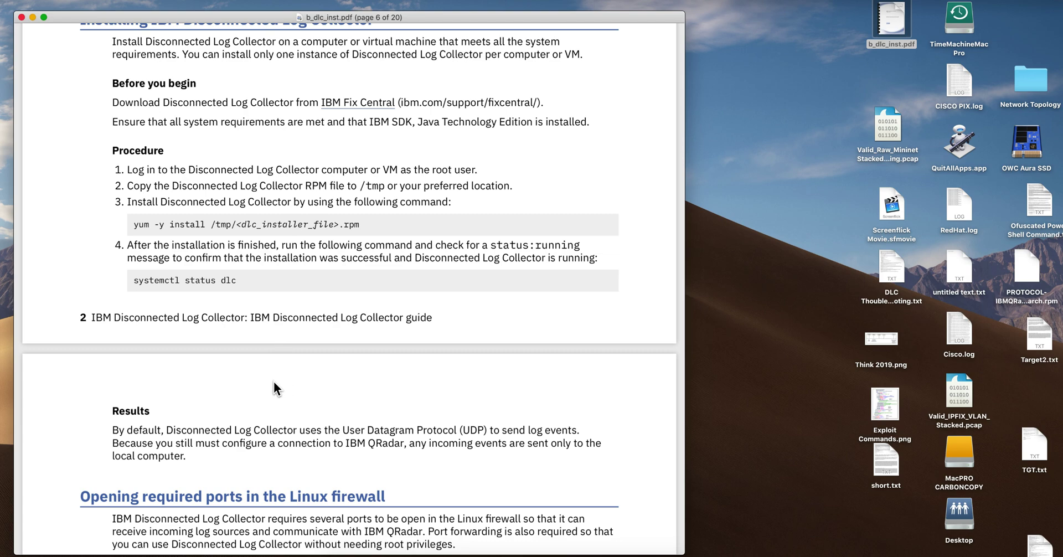
Scroll past the Linux firewall and destination port sections to the UDP setup on page 8.
scroll(274, 382, down, 5)
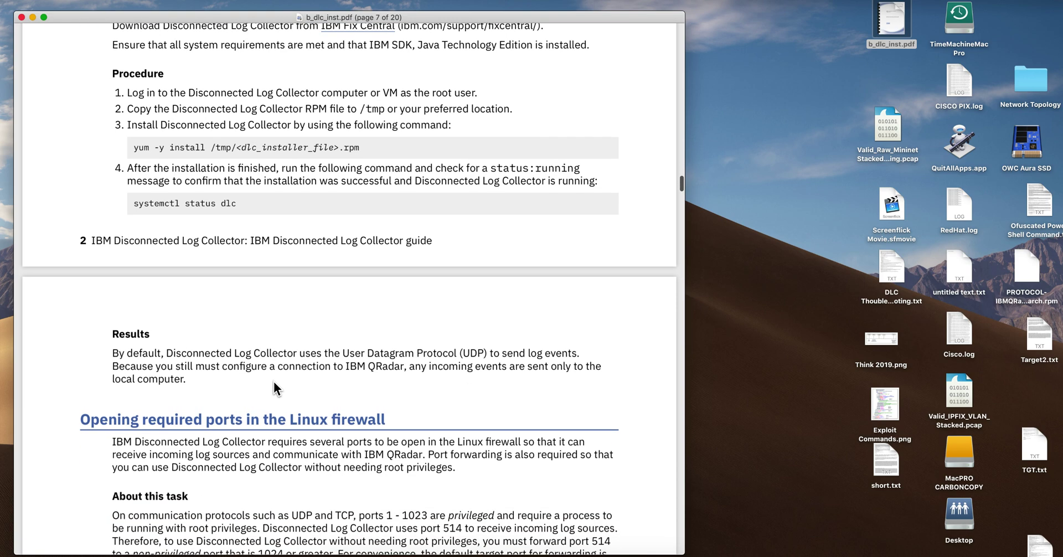
scroll(274, 382, down, 5)
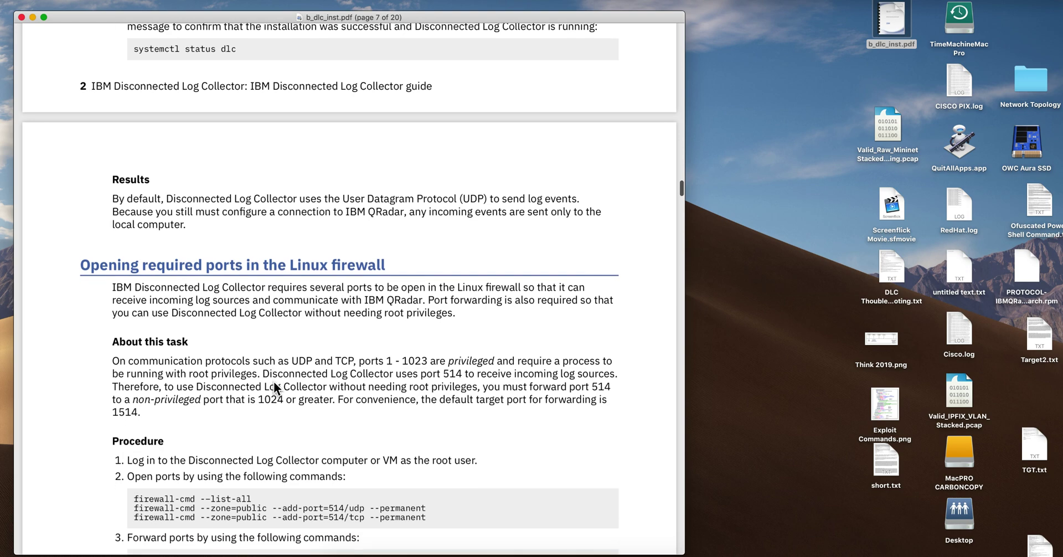
scroll(273, 382, down, 3)
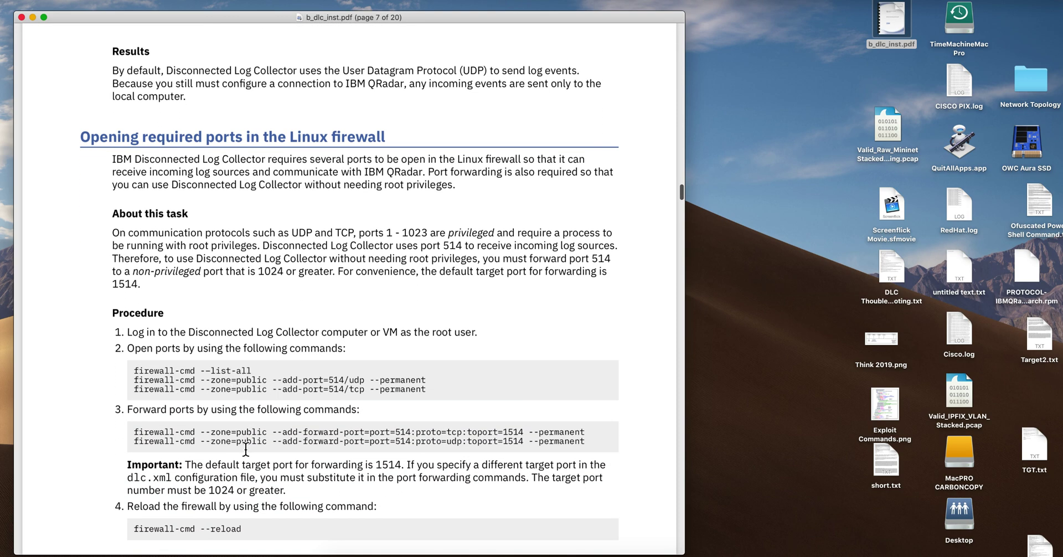
scroll(238, 465, down, 3)
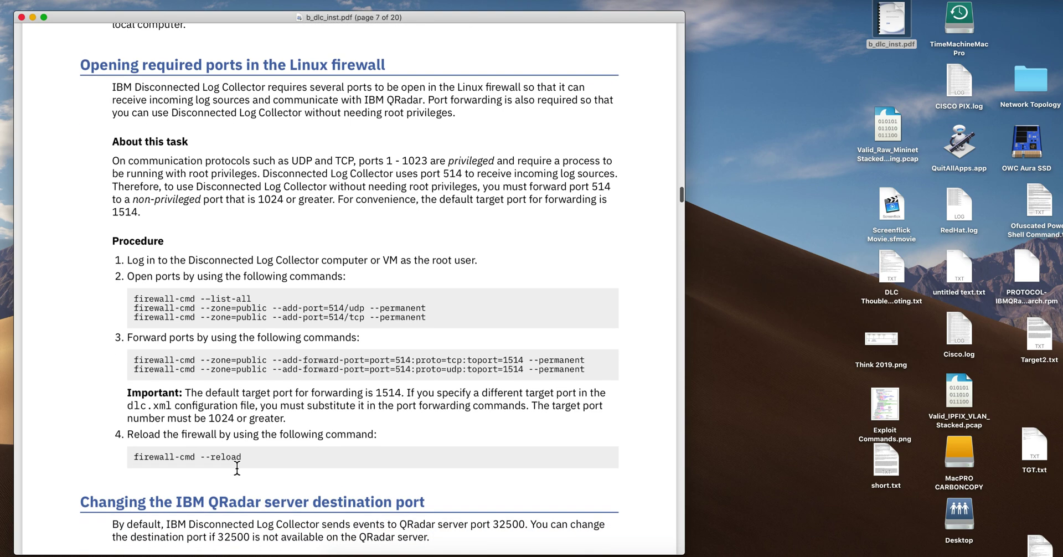
scroll(237, 468, down, 5)
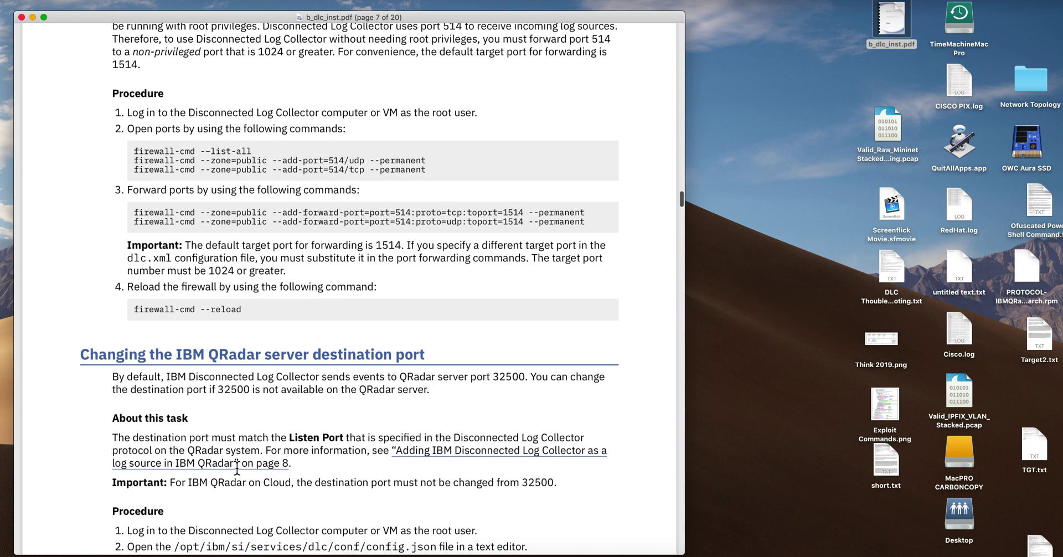
scroll(237, 468, down, 1)
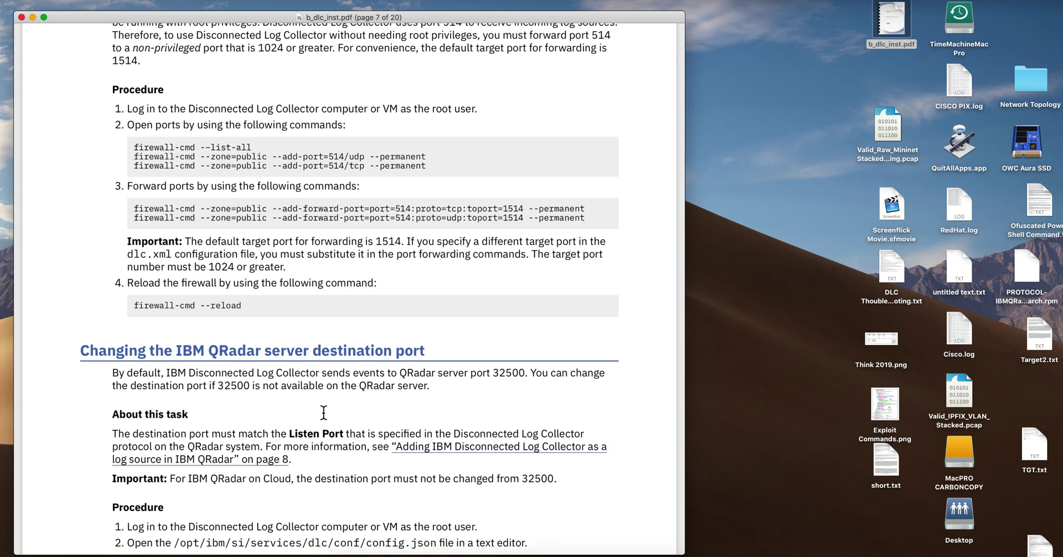
scroll(324, 412, down, 3)
scroll(324, 412, down, 1)
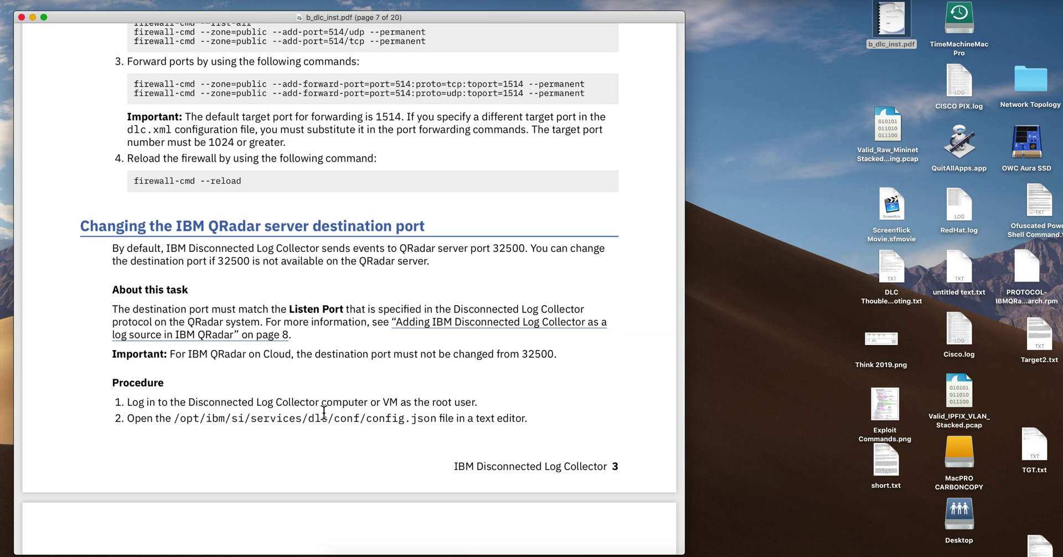
scroll(324, 412, down, 1)
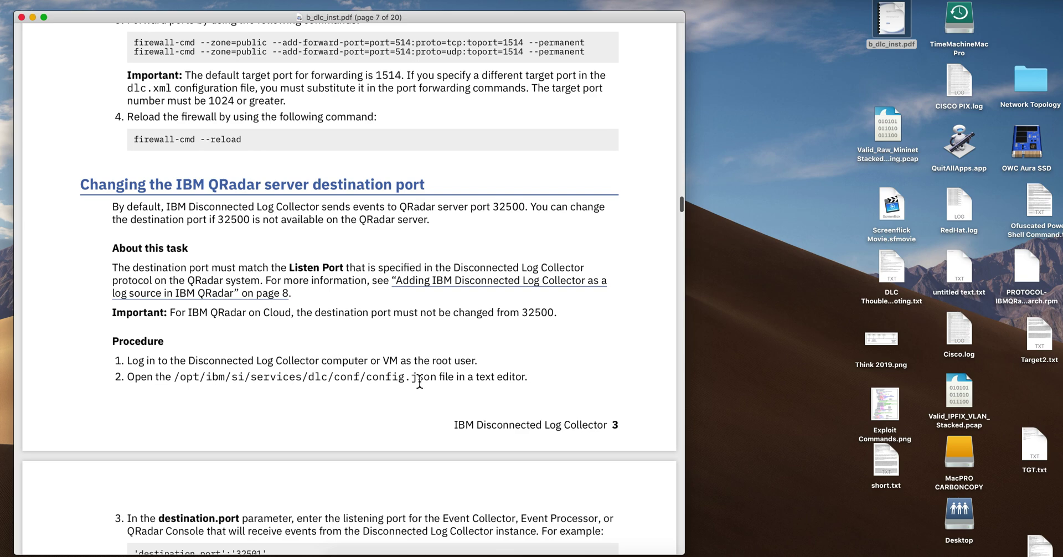
scroll(394, 403, down, 3)
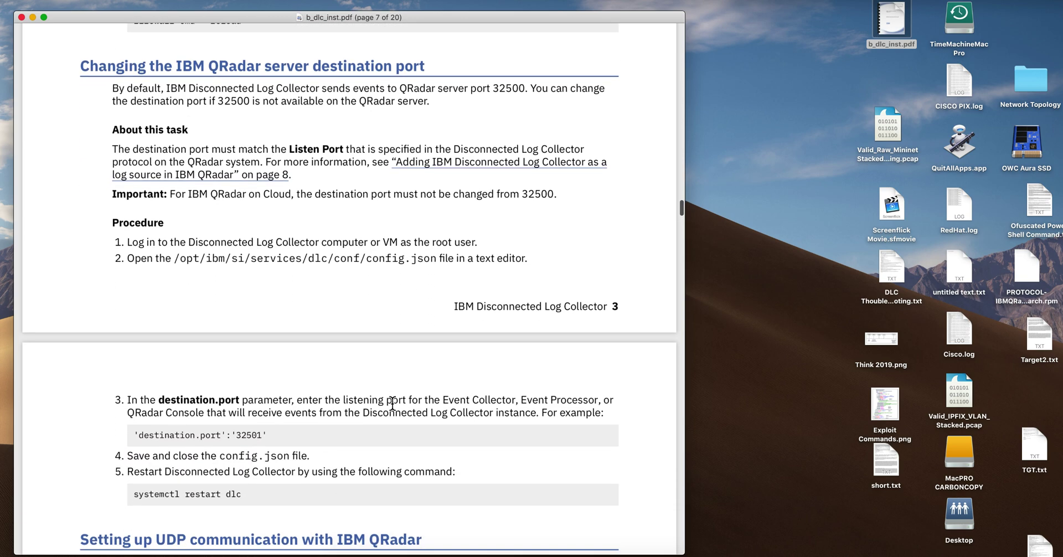
scroll(393, 404, down, 2)
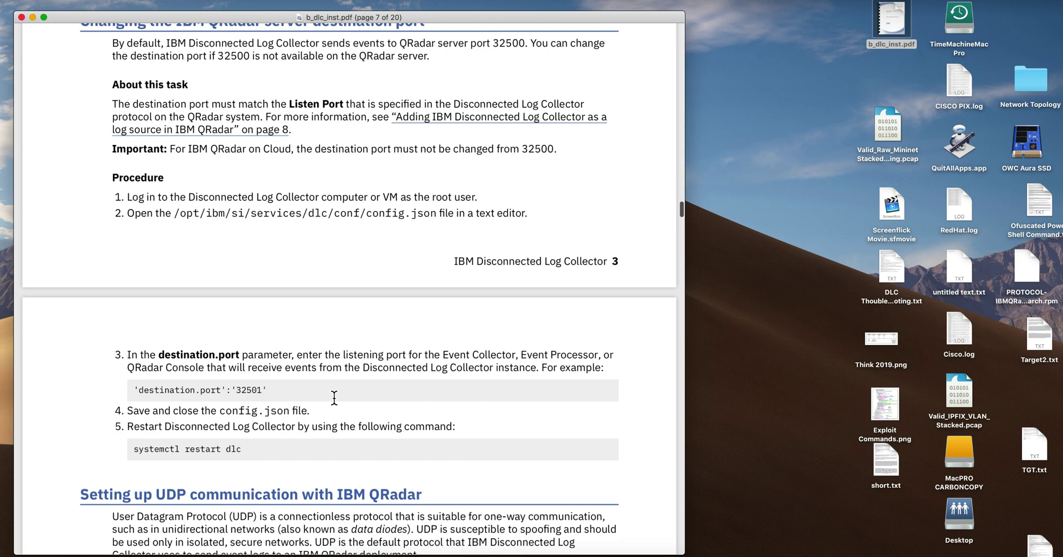
scroll(321, 404, down, 2)
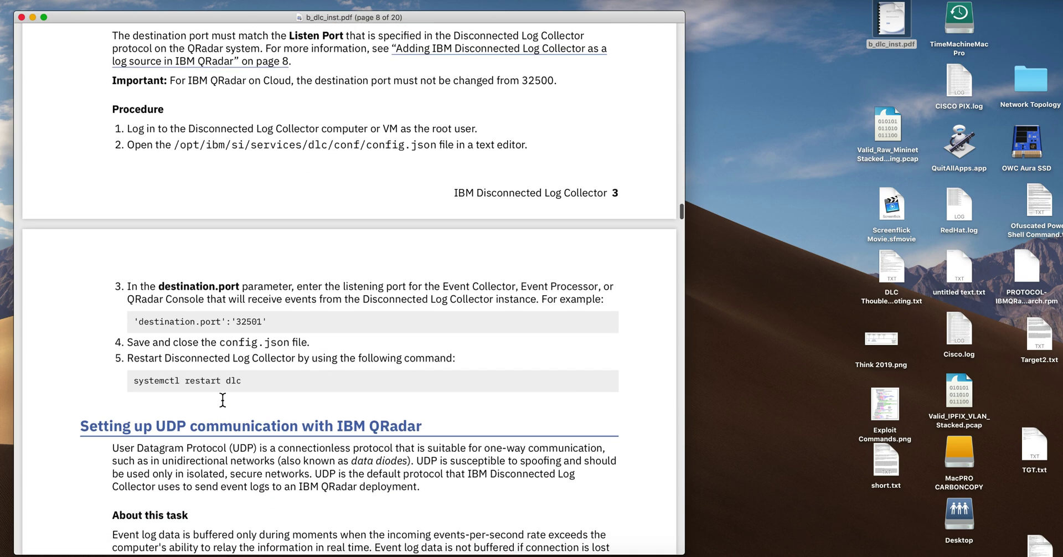
Scroll from page 11's TLS over TCP setup to page 12's add-log-source procedure.
scroll(306, 387, down, 2)
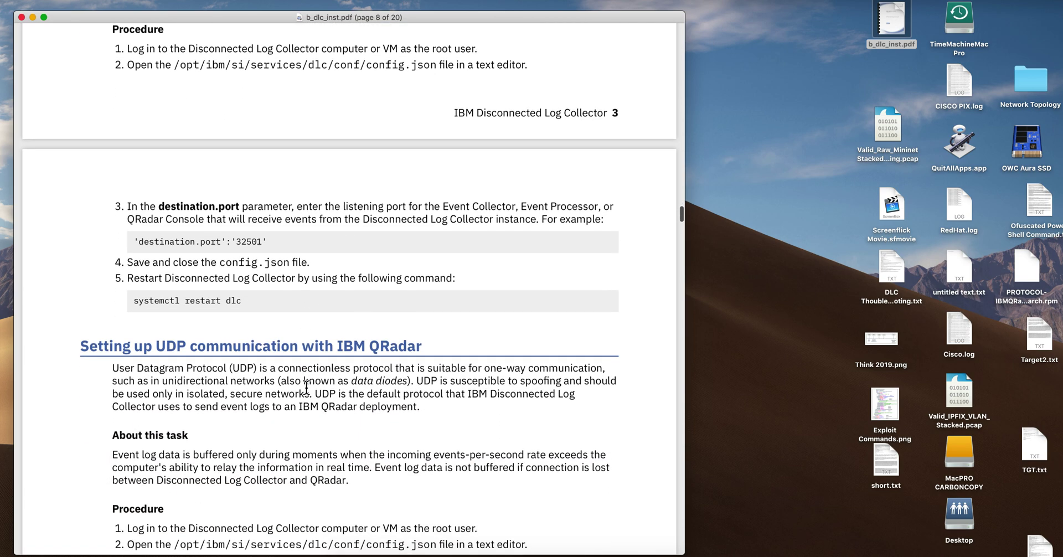
scroll(306, 387, down, 6)
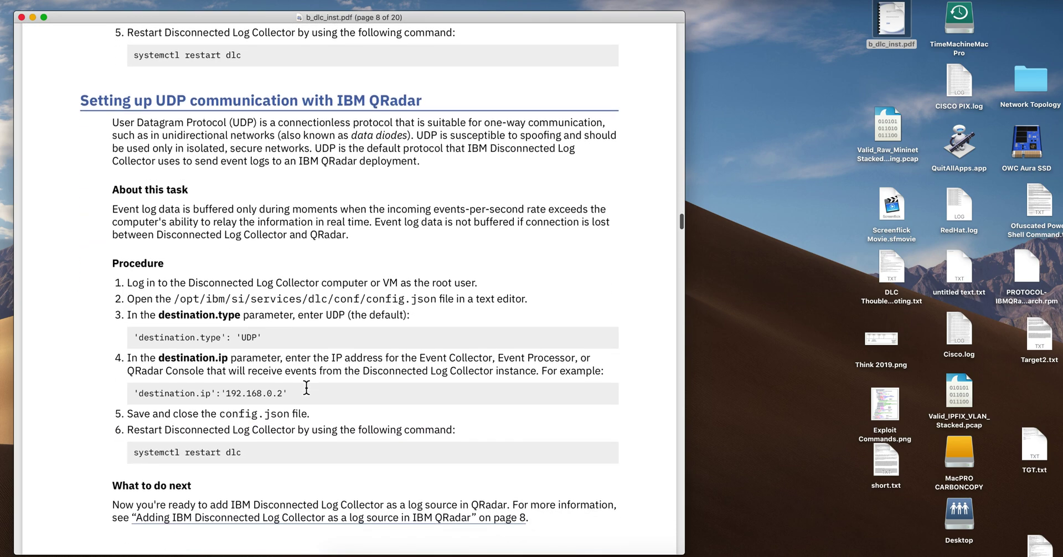
scroll(306, 387, down, 1)
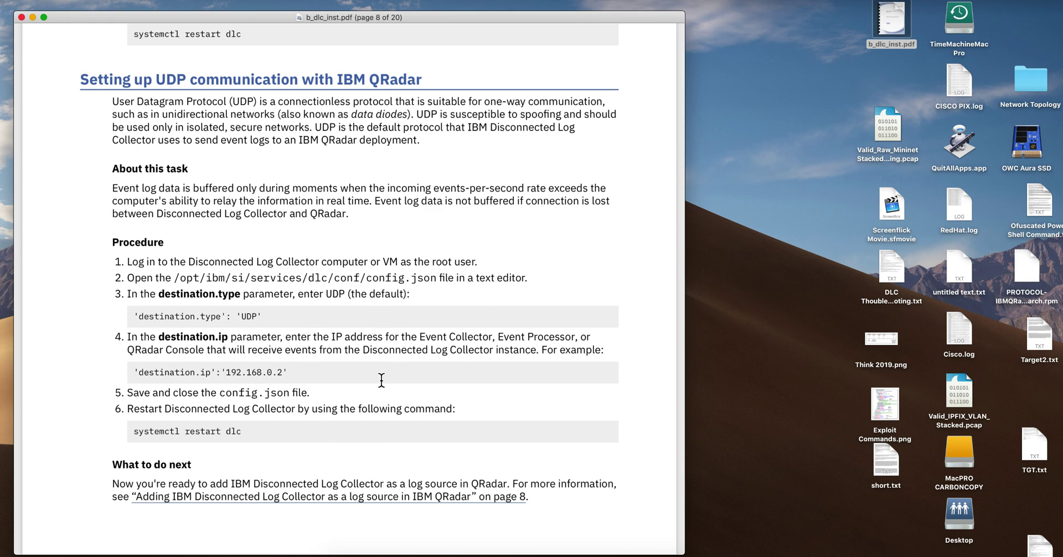
scroll(381, 380, down, 10)
scroll(381, 383, down, 4)
scroll(371, 366, down, 3)
scroll(371, 360, down, 10)
scroll(371, 361, down, 12)
scroll(371, 361, down, 12)
scroll(371, 361, down, 6)
scroll(371, 361, down, 3)
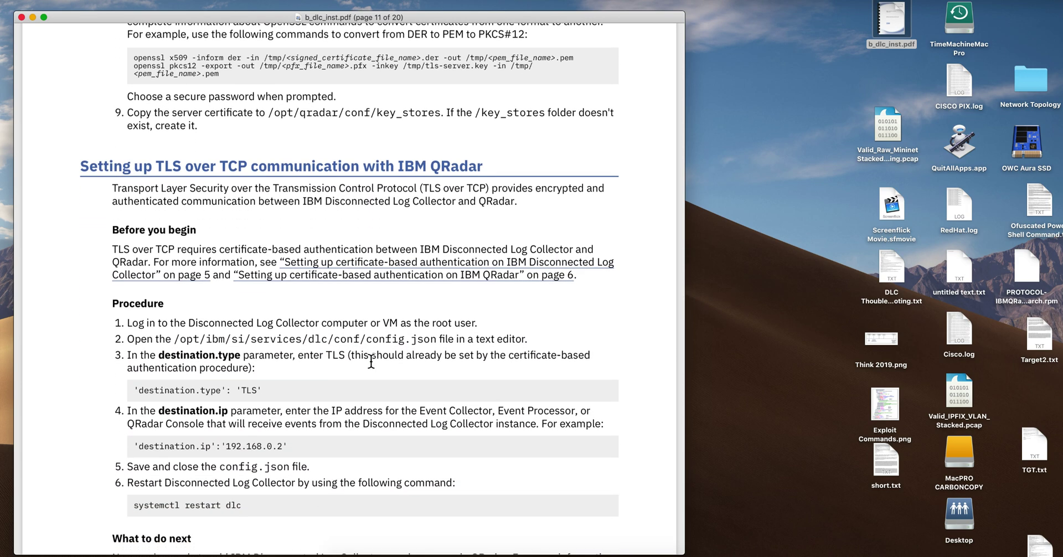
scroll(371, 360, down, 6)
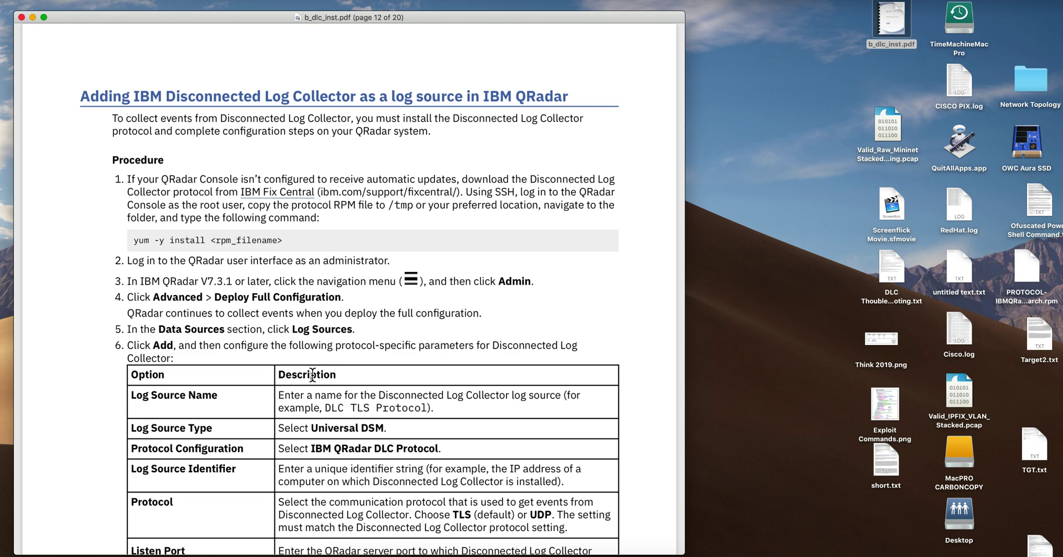
Scroll past the log source parameter table to the Forwarded events section on page 13.
scroll(311, 375, down, 5)
scroll(311, 377, down, 20)
scroll(311, 376, down, 10)
scroll(311, 377, down, 1)
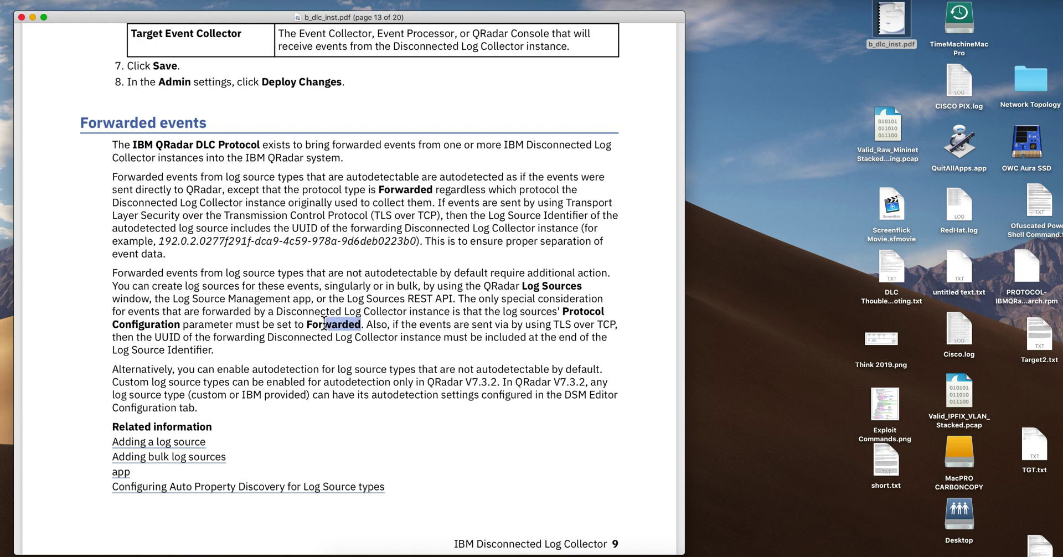
Highlight the word Forwarded in the guide, then clear the selection.
drag(324, 324, 305, 324)
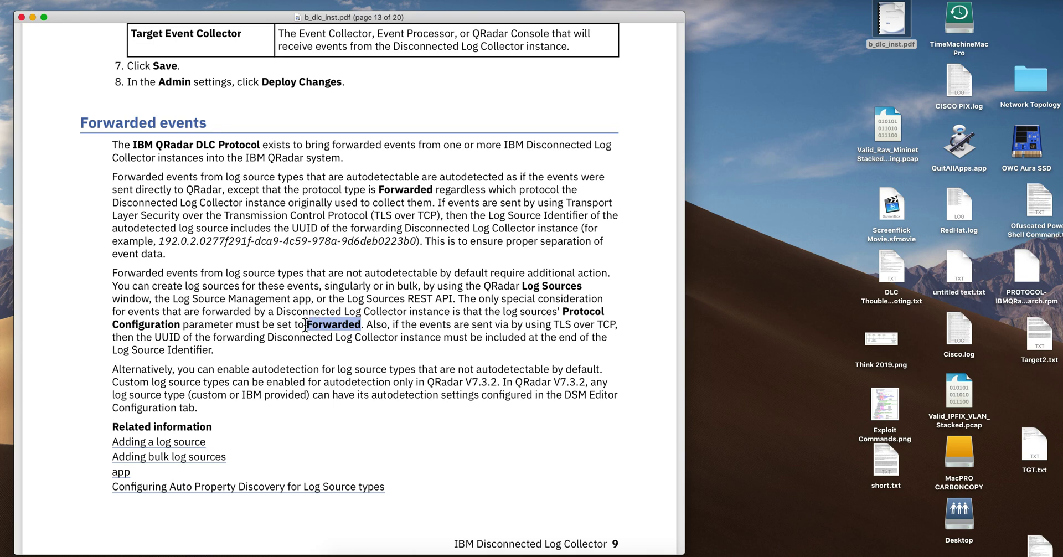
click(420, 311)
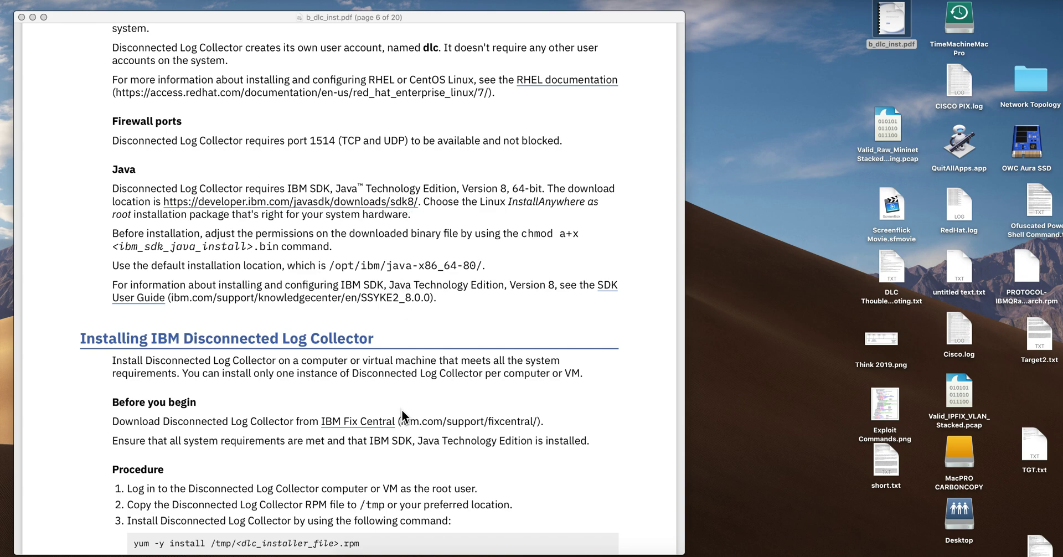
Switch to Chrome's IBM Java SDK 8 downloads page with the Linux AMD64 package.
click(390, 551)
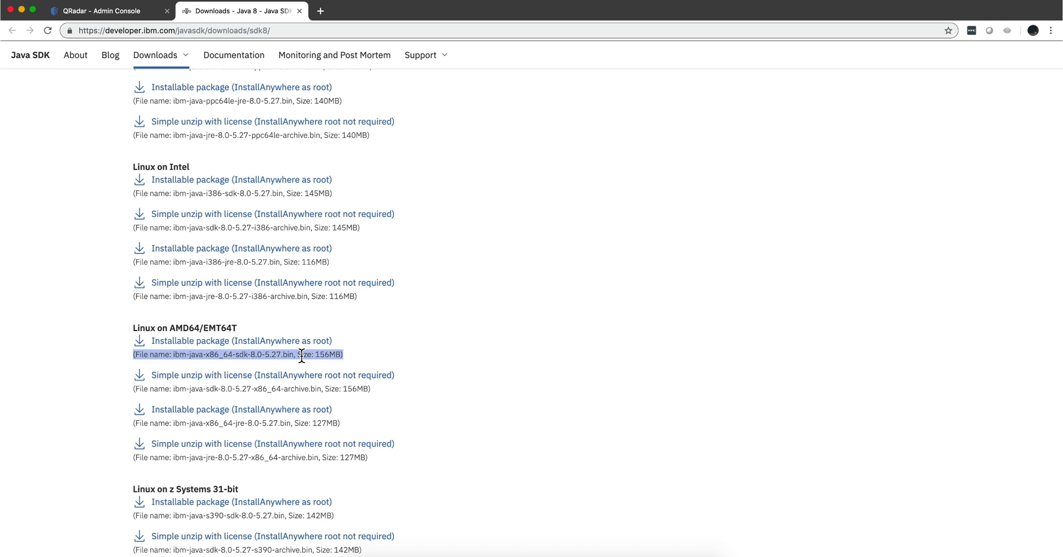
Switch back to the QRadar Log Activity tab showing real-time events.
key(super+alt+Left)
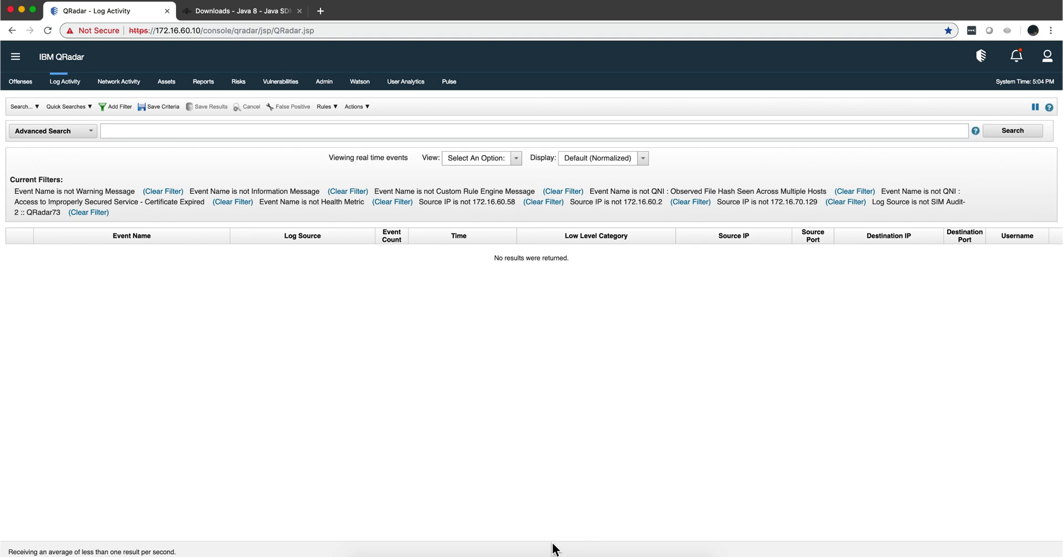
Bring forward the SSH terminal holding the logrun.pl TrendMicro test-event command.
click(482, 553)
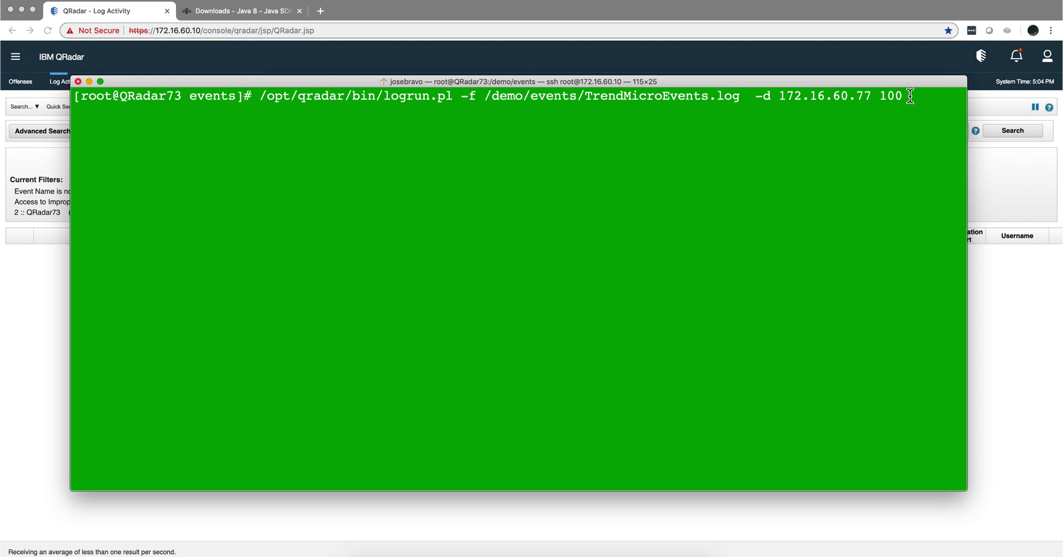
Run logrun.pl to send TrendMicro test events to 172.16.60.77, check QRadar, then rerun it twice.
key(Return)
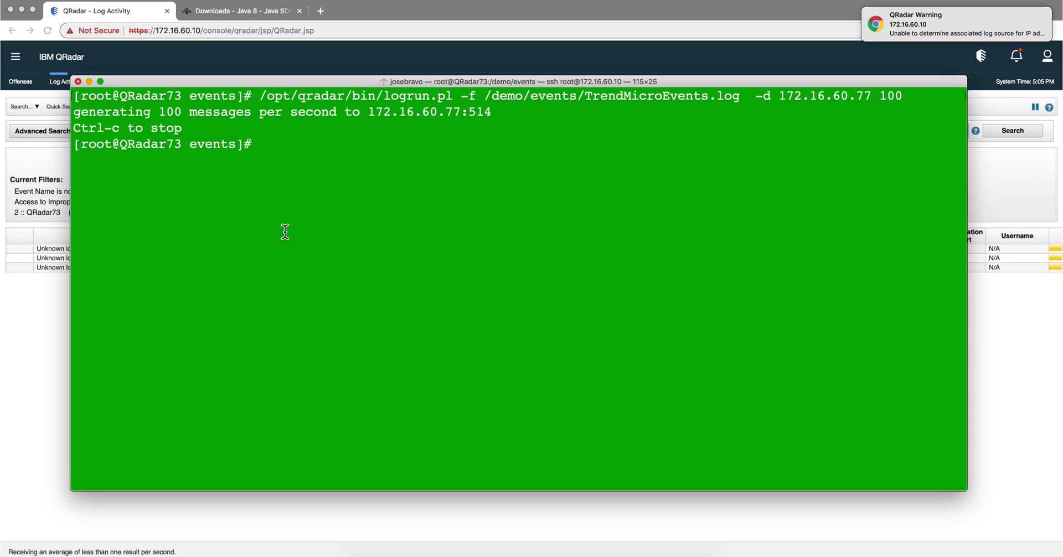
click(36, 342)
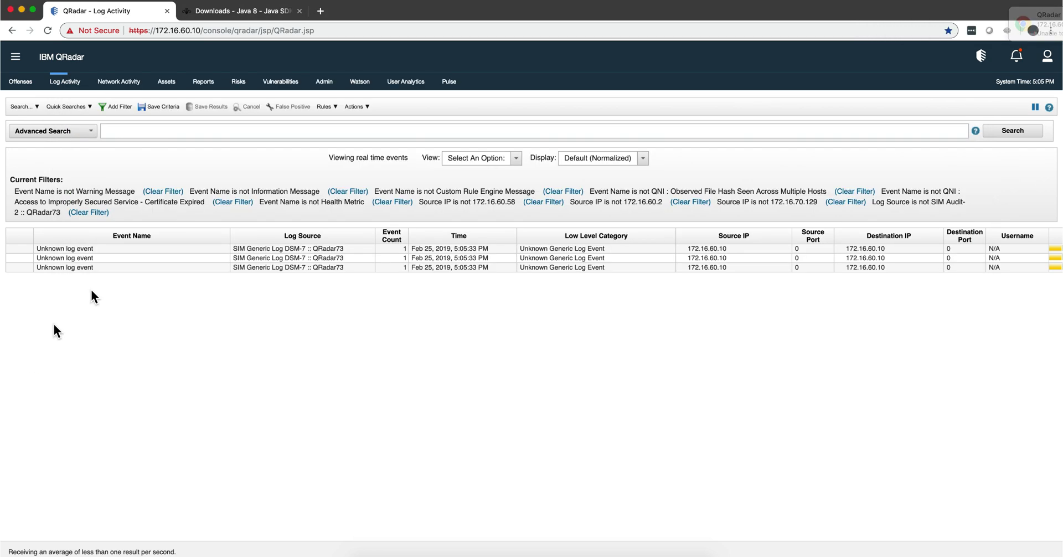
click(493, 552)
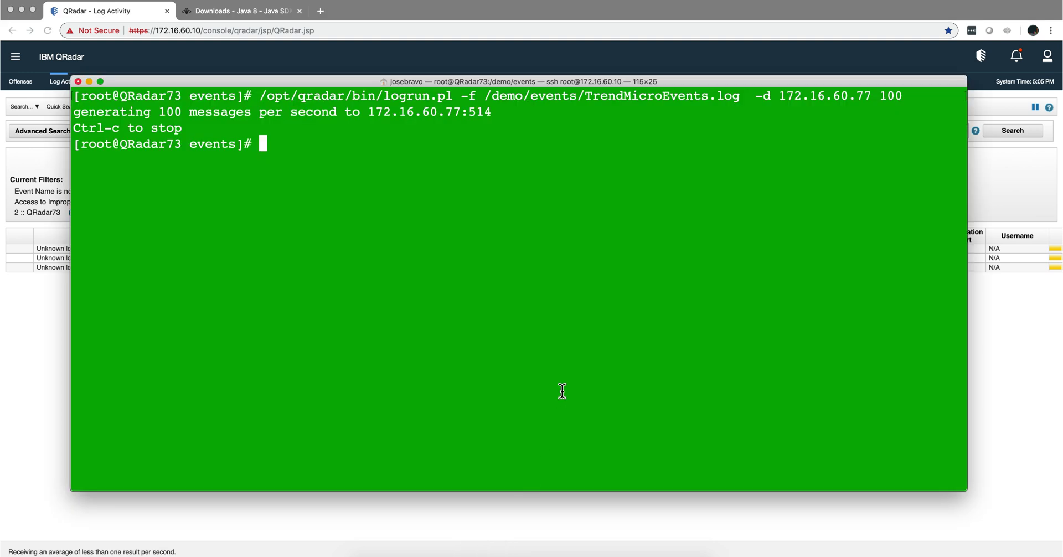
key(Up)
key(Return)
key(Up)
key(Return)
Return to QRadar and open the Admin tab to reach the Data Sources tools.
click(22, 414)
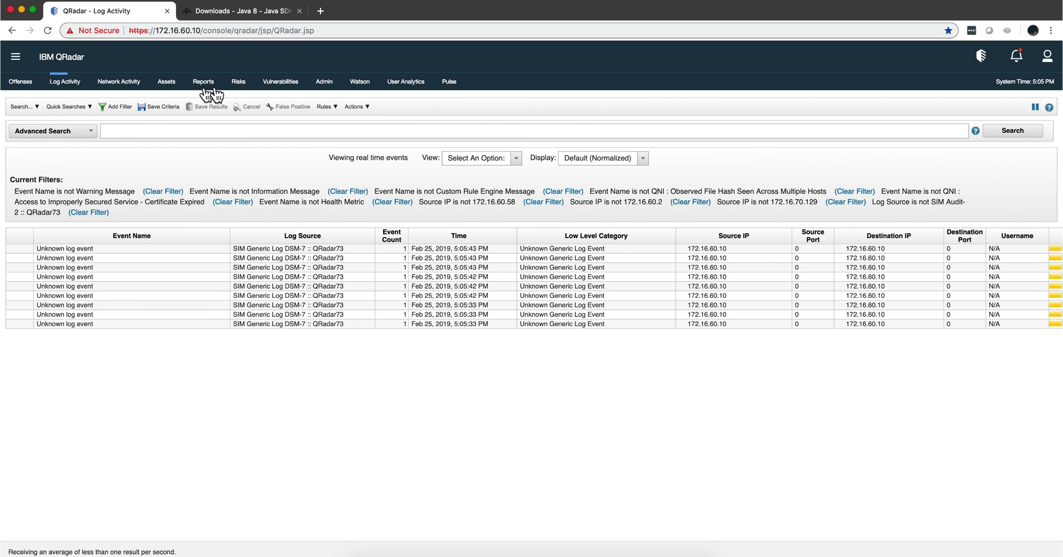
click(324, 83)
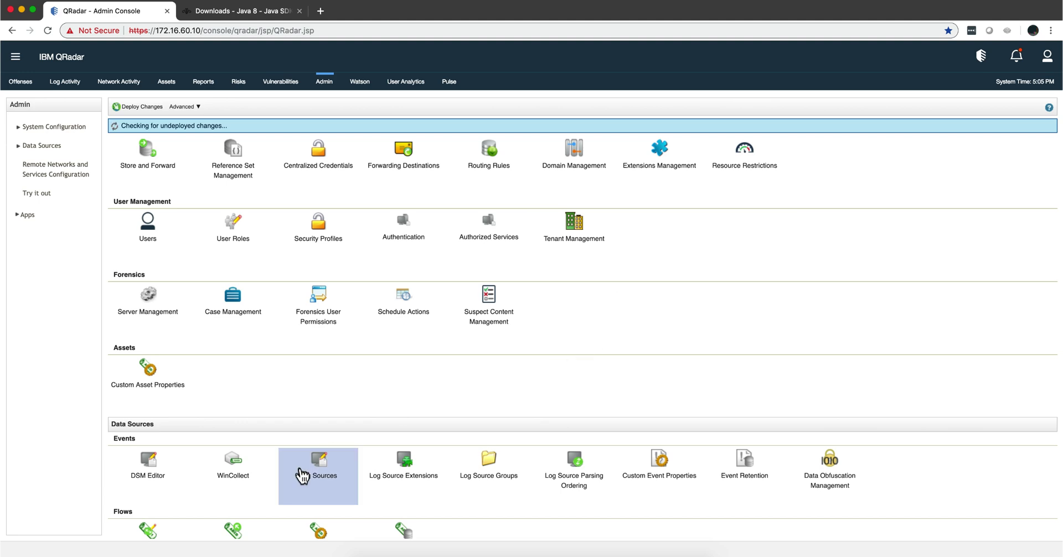
Show the Log Sources list widened to Creation Date, sorted newest first with DLC UDP on top.
click(320, 465)
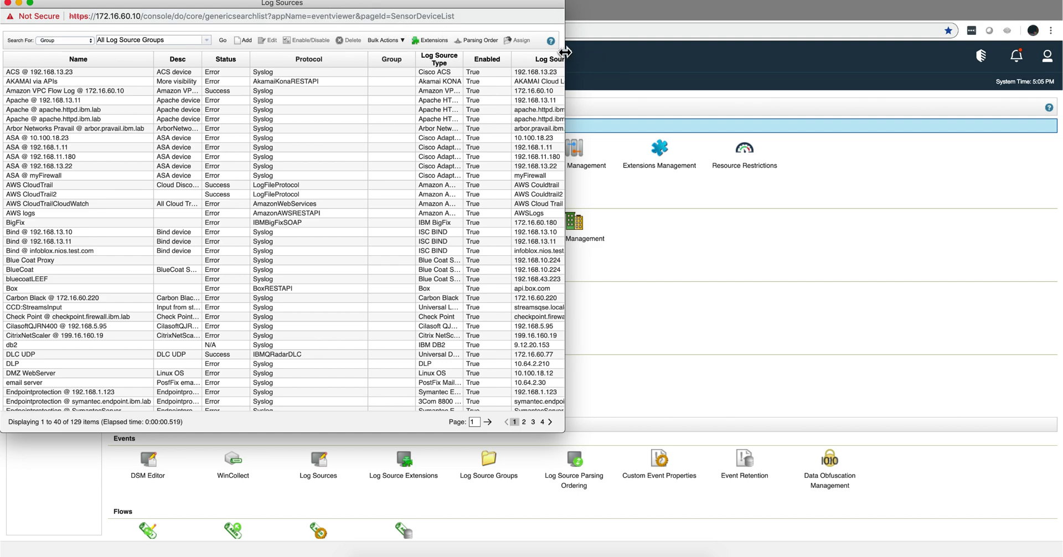
drag(565, 51, 671, 51)
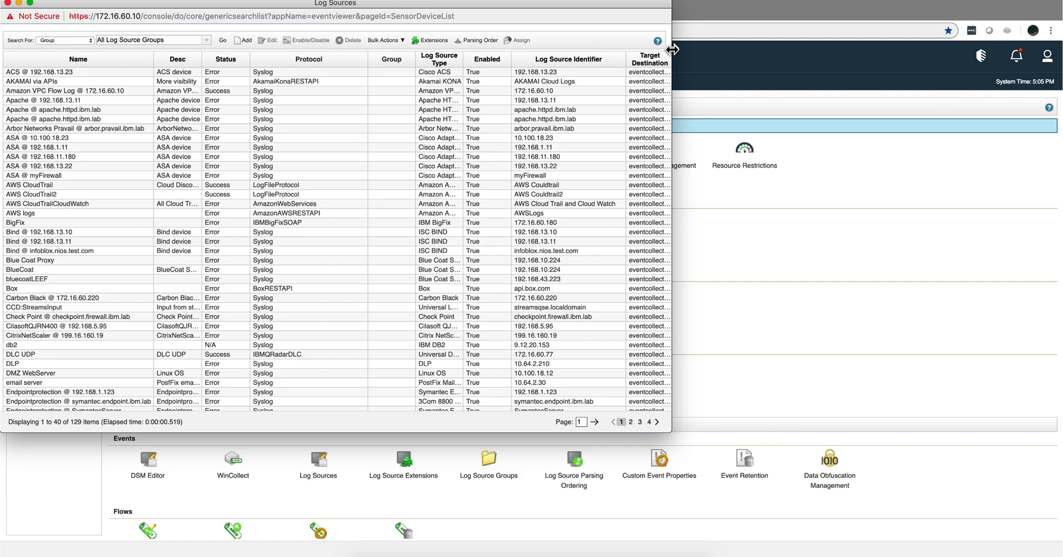
drag(671, 50, 759, 52)
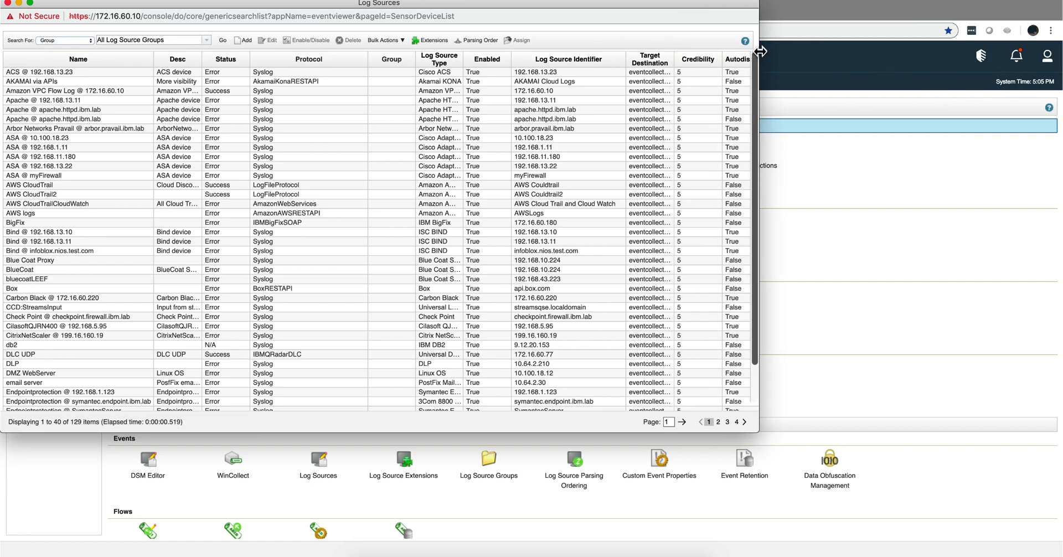
drag(760, 50, 942, 89)
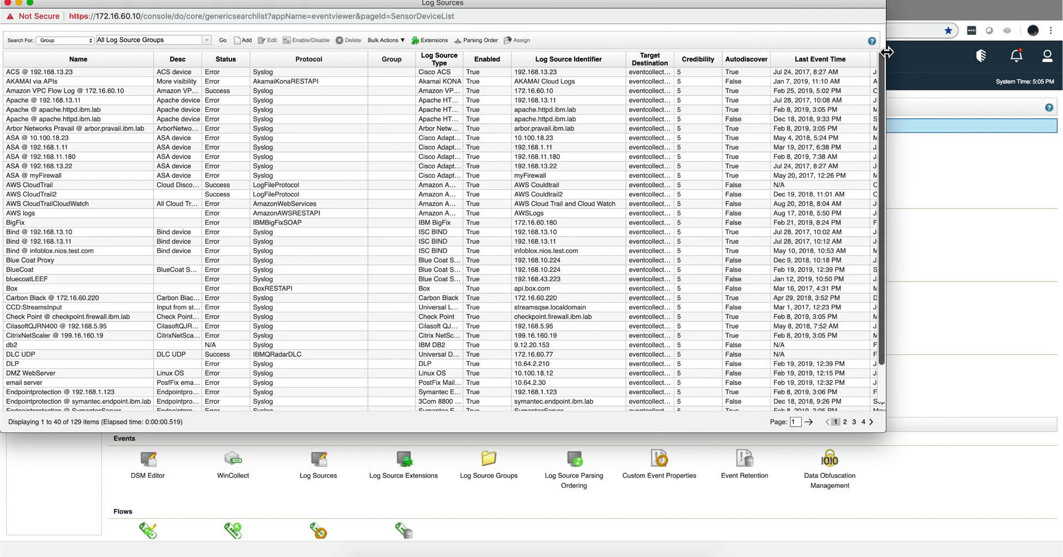
drag(886, 52, 980, 60)
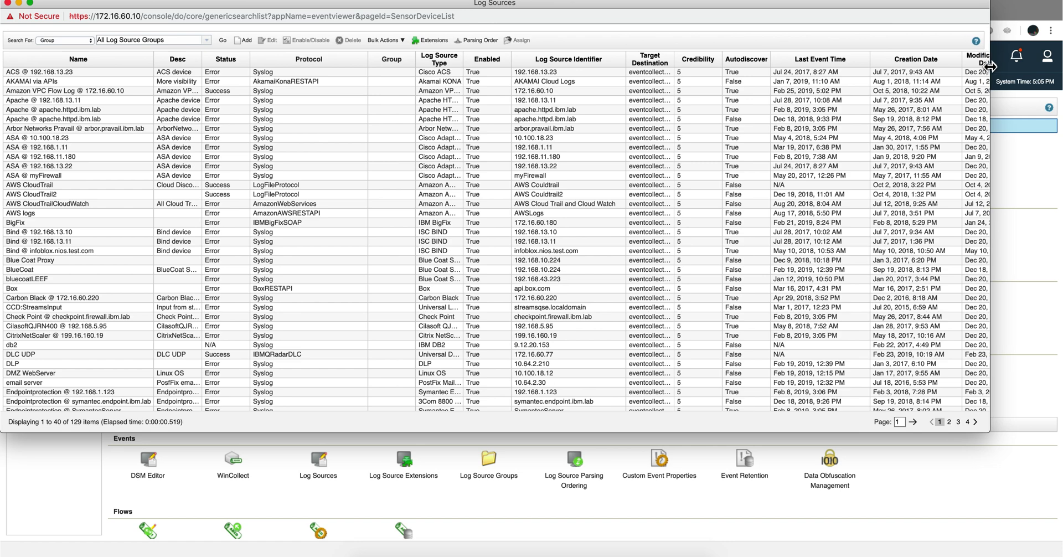
click(915, 61)
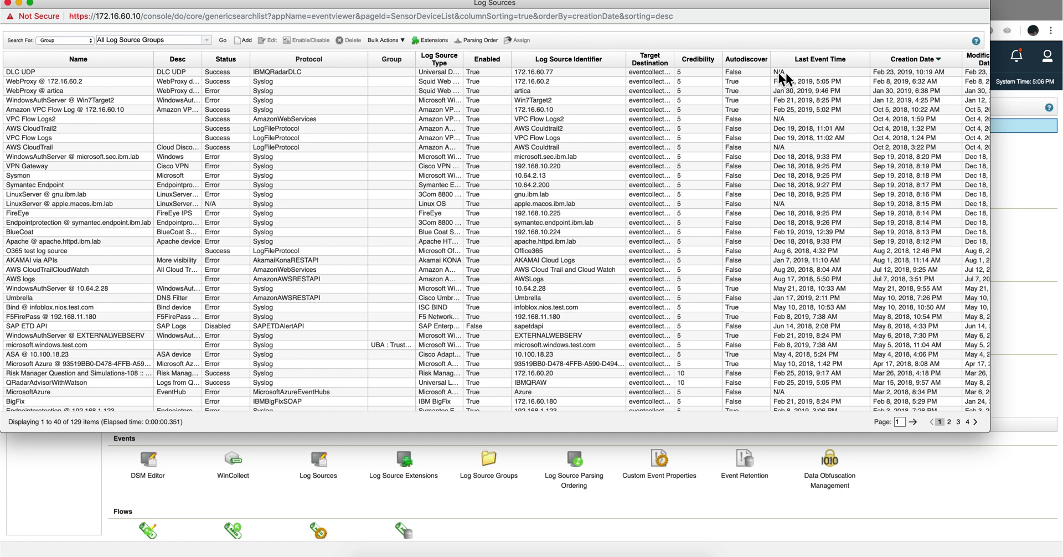
mouse_move(788, 72)
Close the Log Sources list to return to the Admin Console.
click(8, 4)
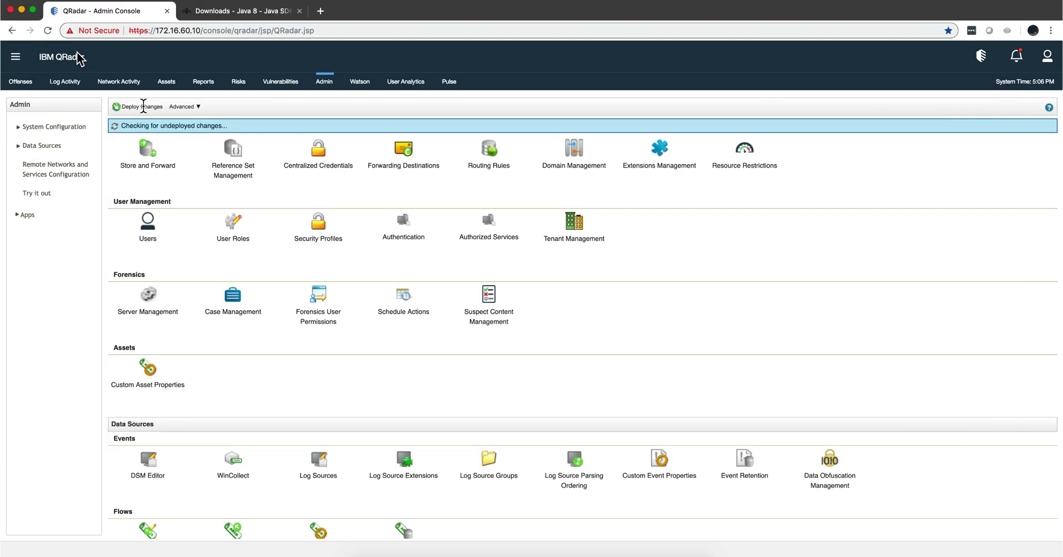